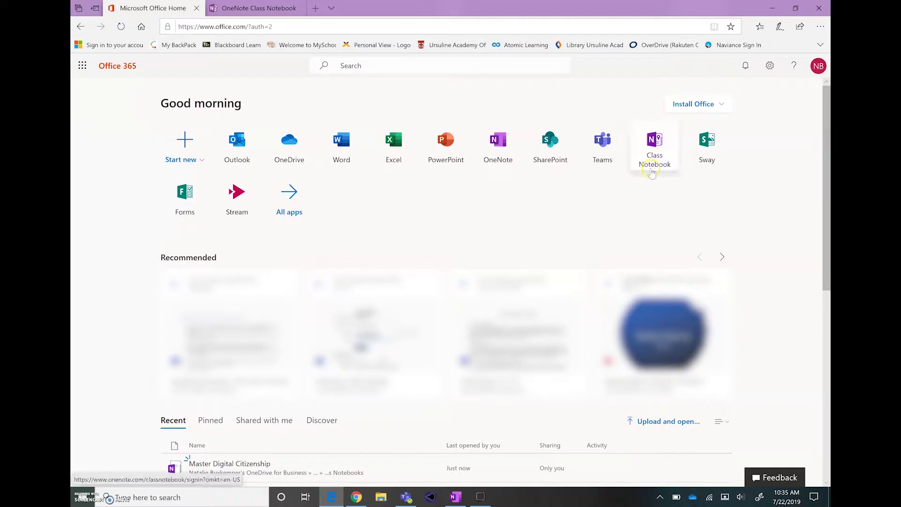
Step: Bring OneNote forward and start Create Class Notebook from the Class Notebook tab
{"action": "left_click", "coordinate": [456, 498]}
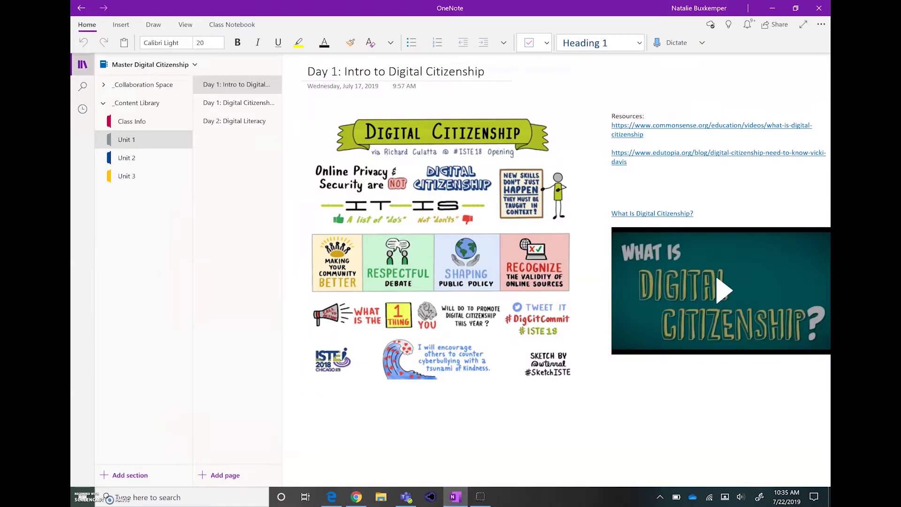
{"action": "left_click", "coordinate": [233, 26]}
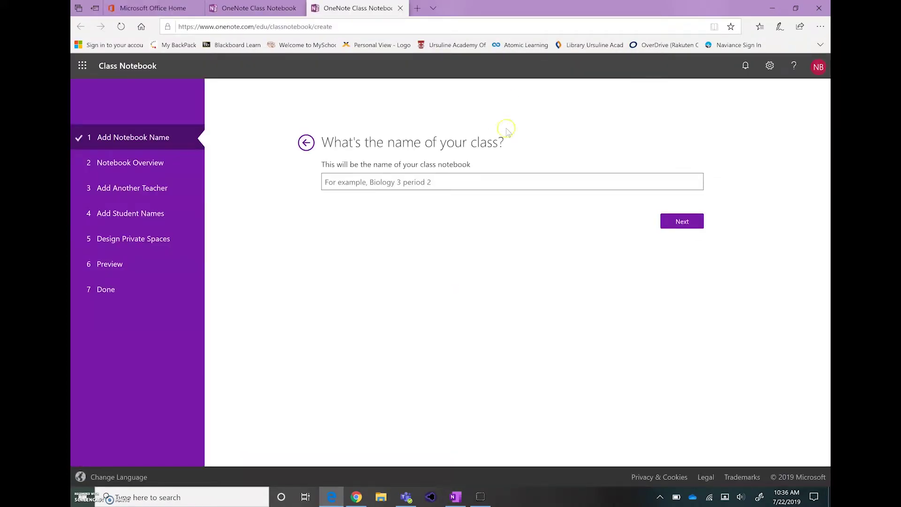
Step: Name the class 'Master OneNote Resources' and continue to the notebook overview
{"action": "left_click", "coordinate": [441, 181]}
{"action": "type", "text": "Mas"}
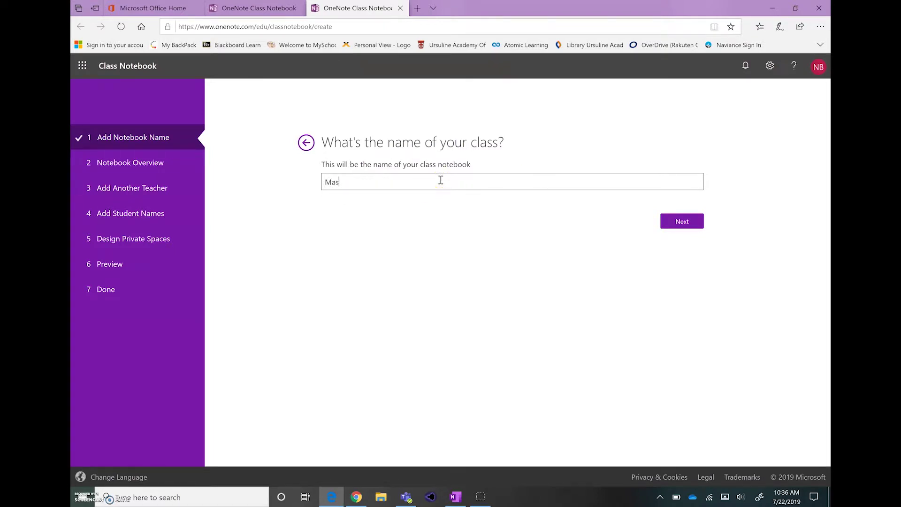
{"action": "type", "text": "ter OneNote Resources"}
{"action": "left_click", "coordinate": [682, 221]}
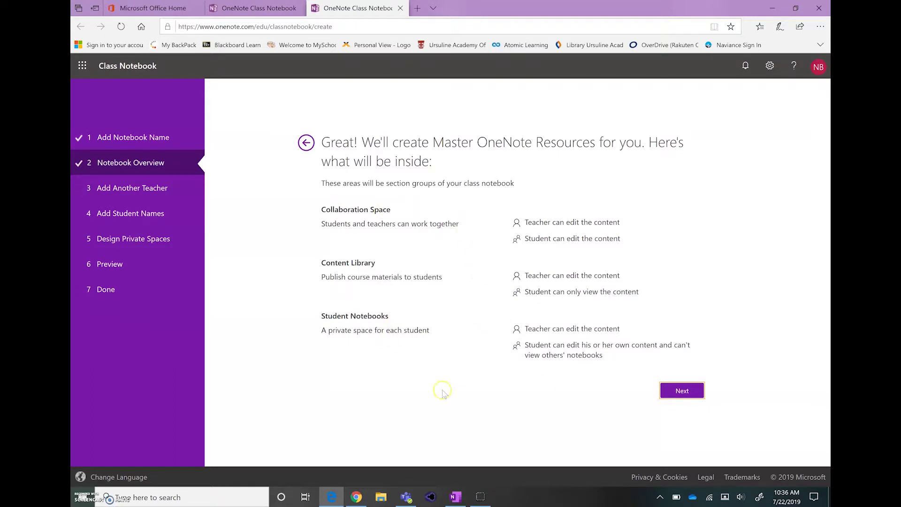
Step: Pass the overview and leave the extra-teacher names empty to reach the student names step
{"action": "left_click", "coordinate": [685, 391]}
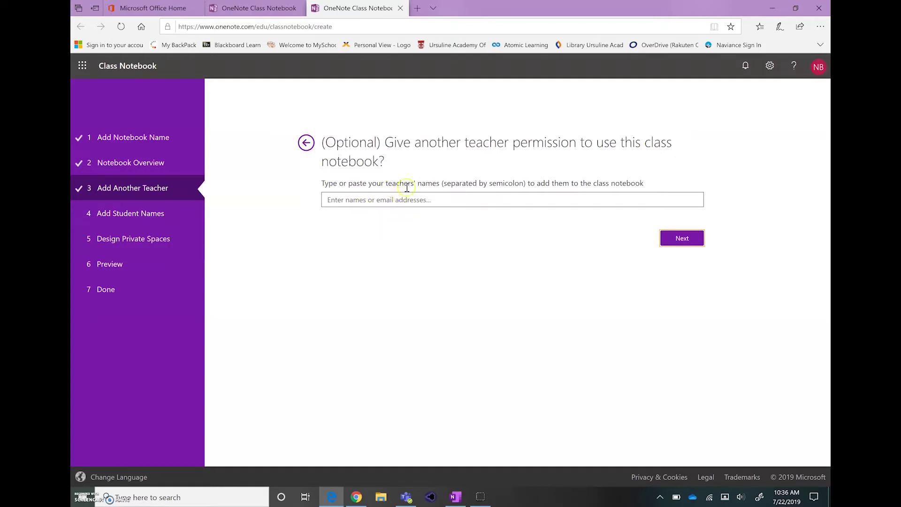
{"action": "left_click", "coordinate": [341, 201]}
{"action": "left_click", "coordinate": [683, 238]}
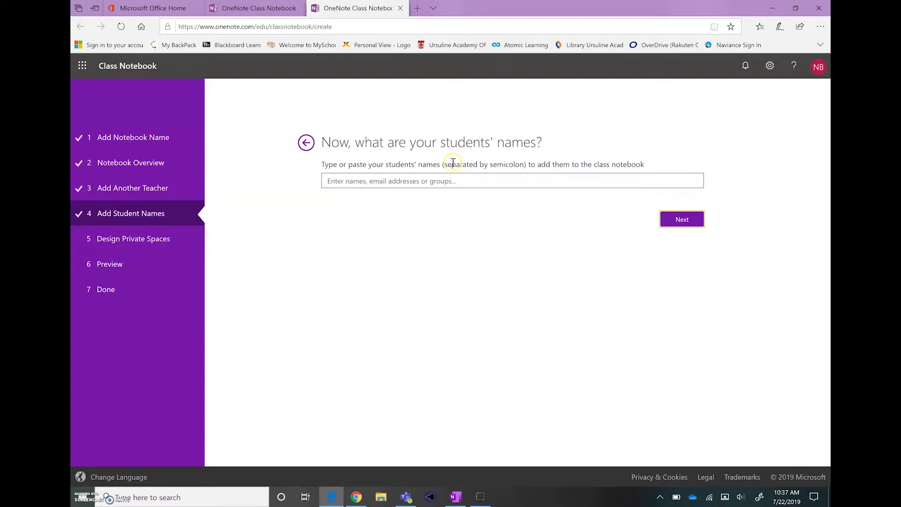
Step: Skip student names and remove the Handouts, Class Notes, Homework and Quizzes sections
{"action": "left_click", "coordinate": [681, 221]}
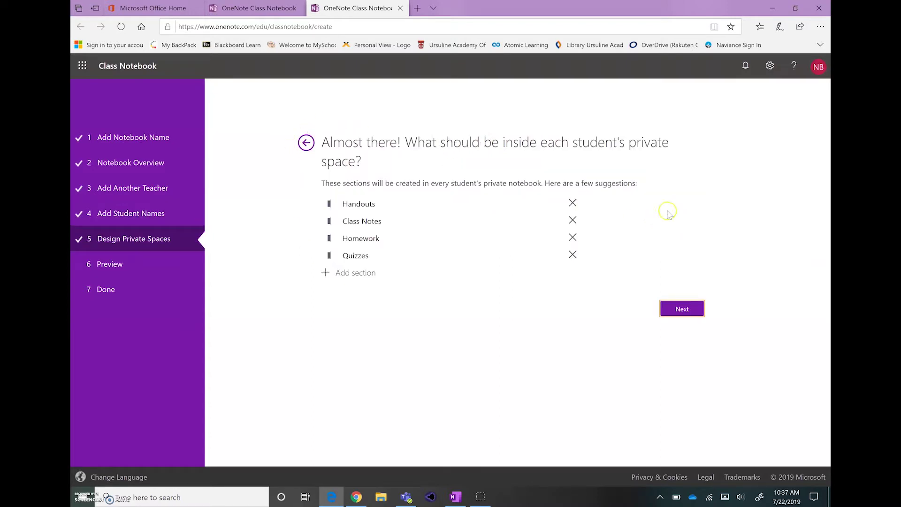
{"action": "left_click", "coordinate": [574, 204]}
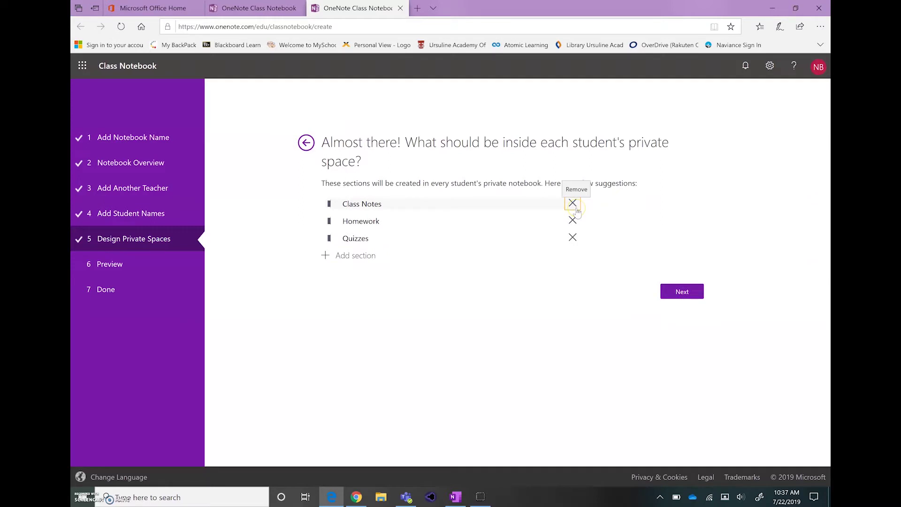
{"action": "left_click", "coordinate": [573, 204]}
{"action": "left_click", "coordinate": [575, 206]}
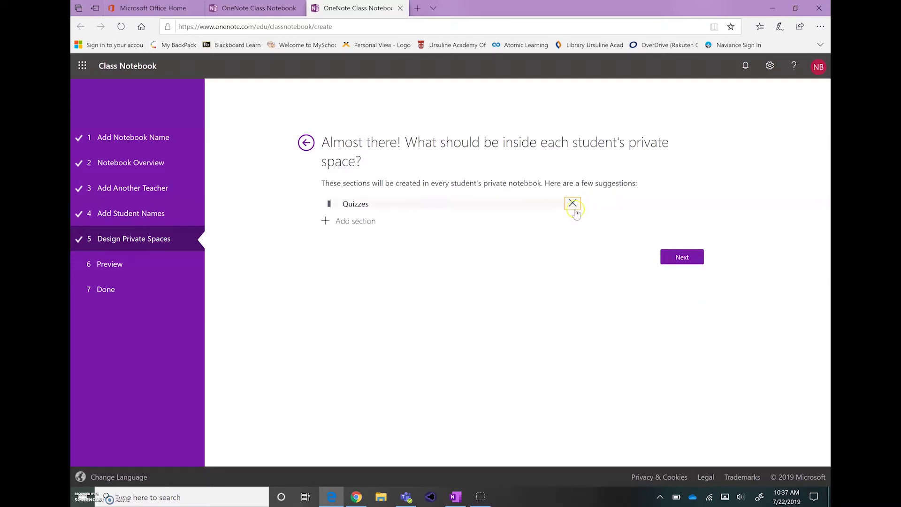
{"action": "left_click", "coordinate": [576, 207]}
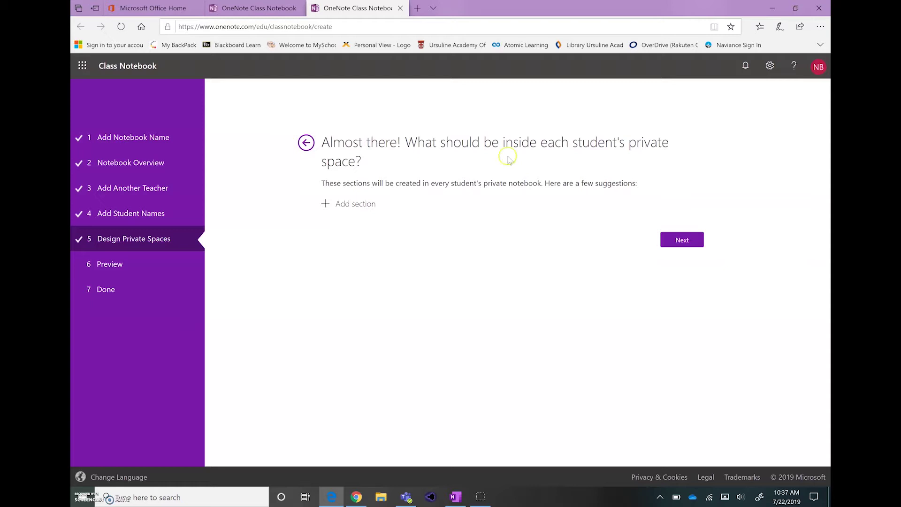
{"action": "left_click", "coordinate": [680, 239]}
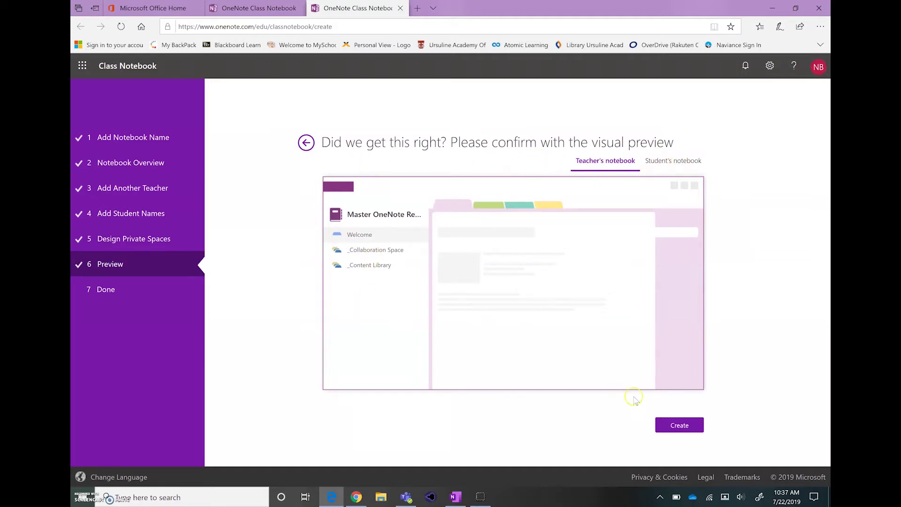
Step: Create the Master OneNote Resources class notebook from the preview page
{"action": "left_click", "coordinate": [684, 430]}
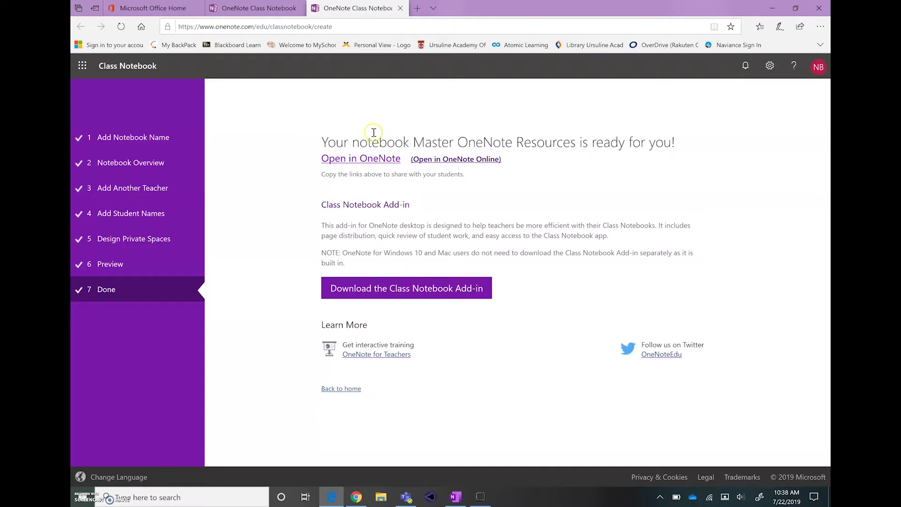
Step: Open Master OneNote Resources in OneNote, expand _Collaboration Space and _Content Library, and view Welcome
{"action": "left_click", "coordinate": [355, 162]}
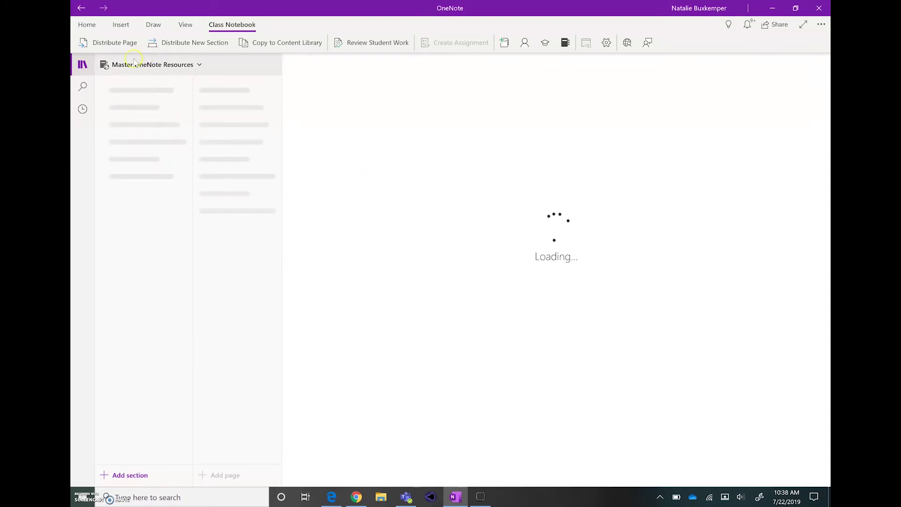
{"action": "left_click", "coordinate": [191, 68]}
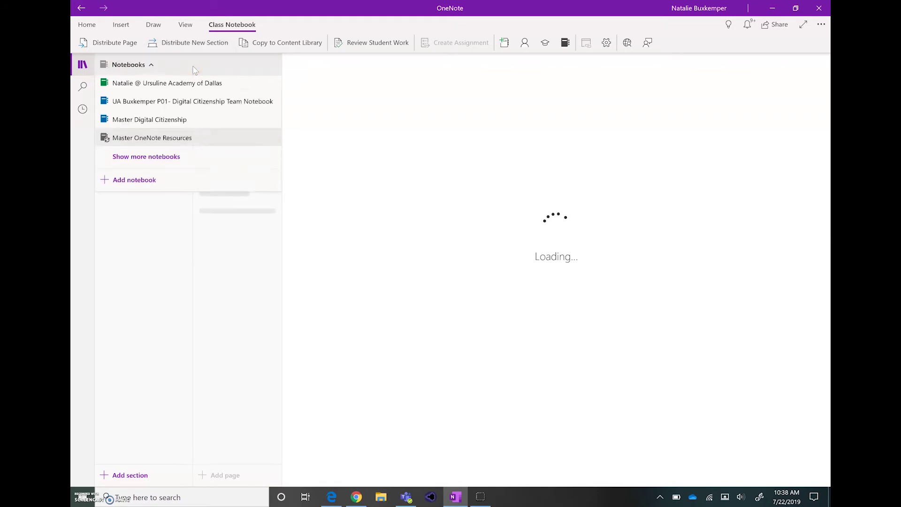
{"action": "left_click", "coordinate": [170, 144]}
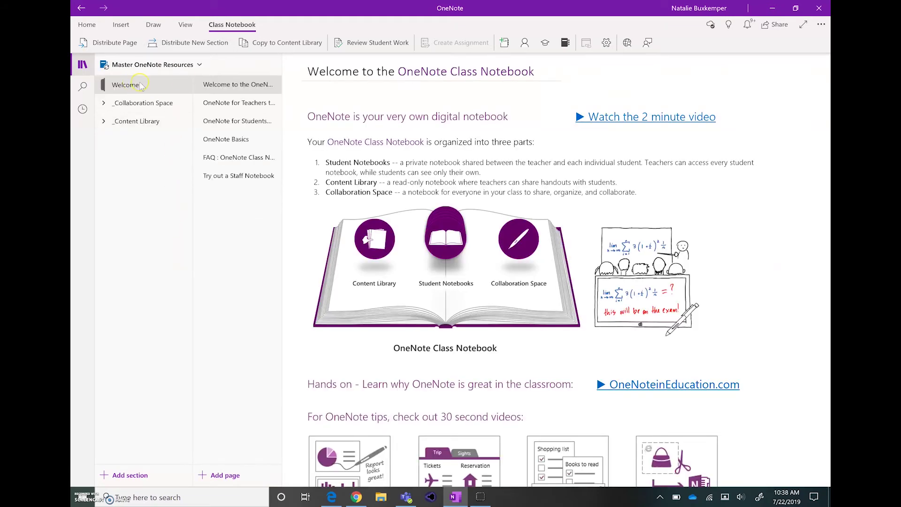
{"action": "left_click", "coordinate": [103, 103]}
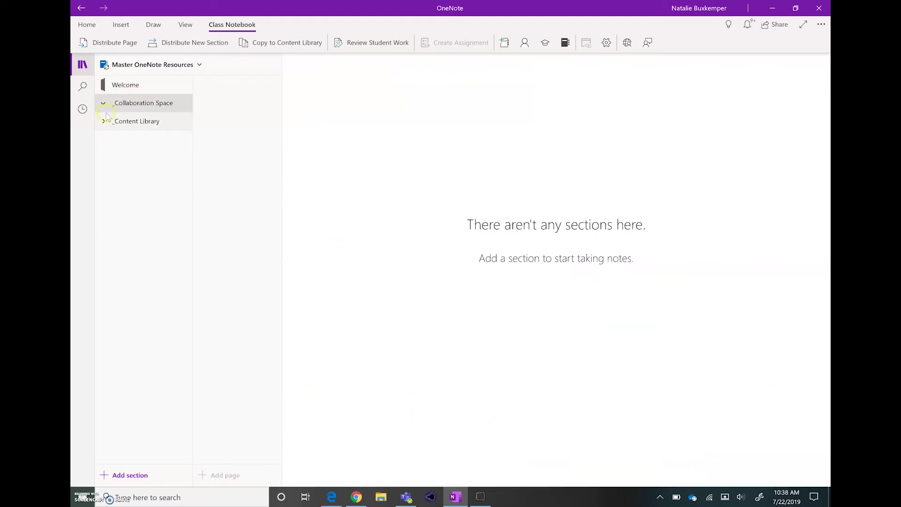
{"action": "left_click", "coordinate": [104, 122]}
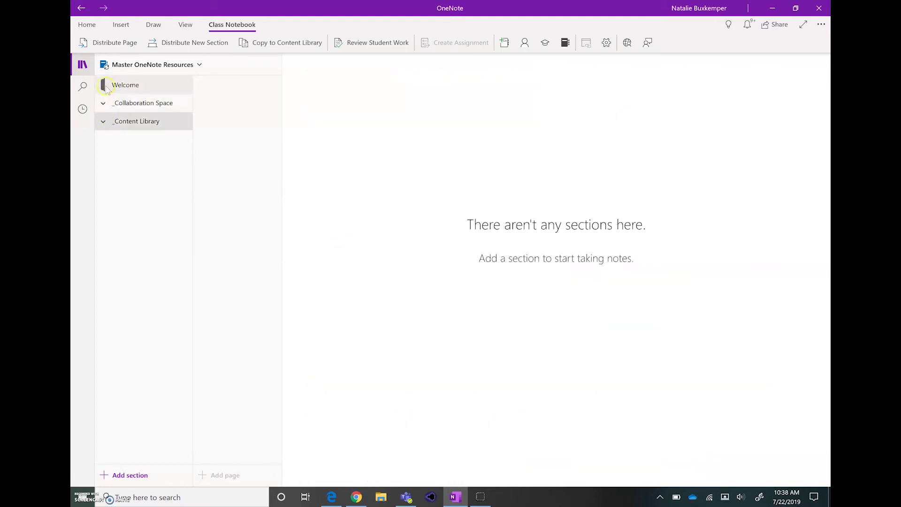
{"action": "left_click", "coordinate": [127, 85]}
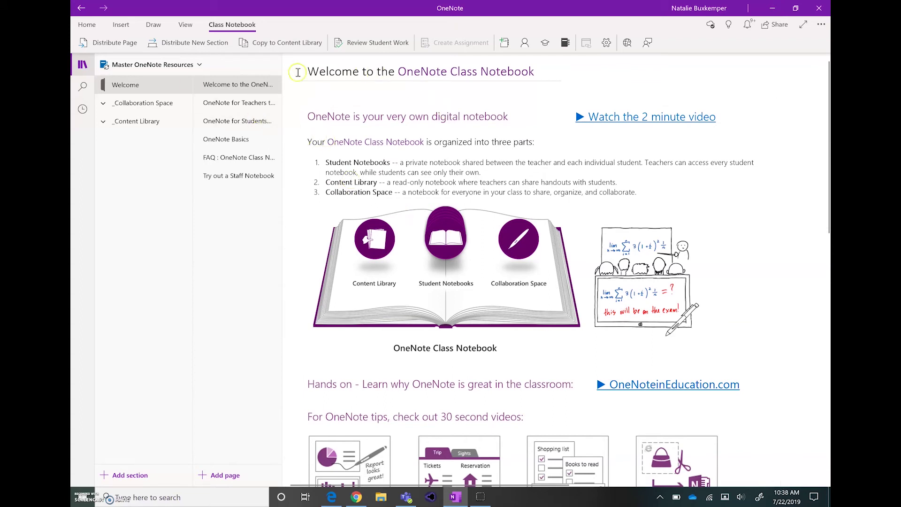
Step: Delete the Welcome, Using the Collaboration Space and Using the Content Library sections, confirming each
{"action": "right_click", "coordinate": [129, 87]}
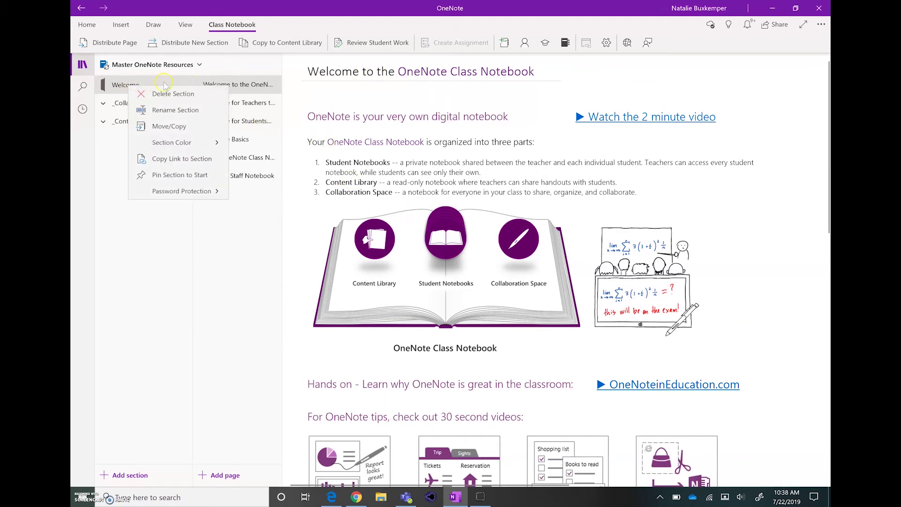
{"action": "left_click", "coordinate": [167, 95]}
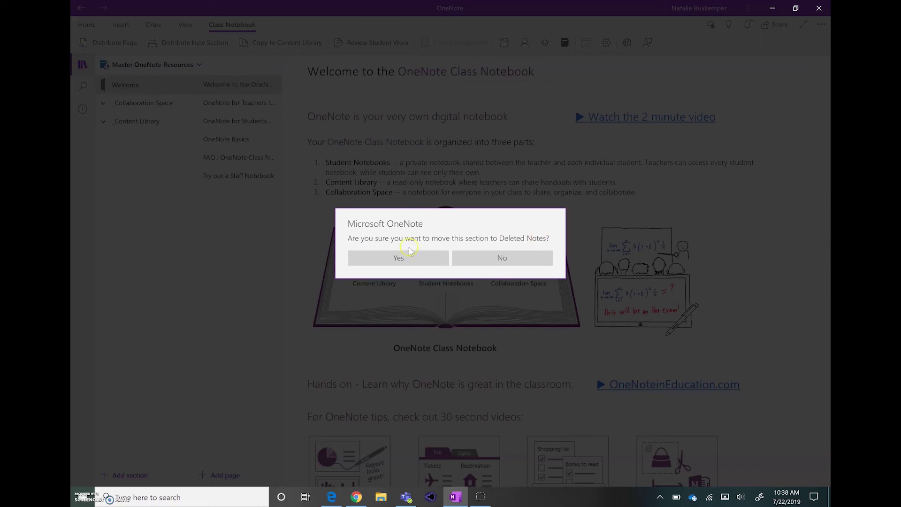
{"action": "left_click", "coordinate": [398, 258]}
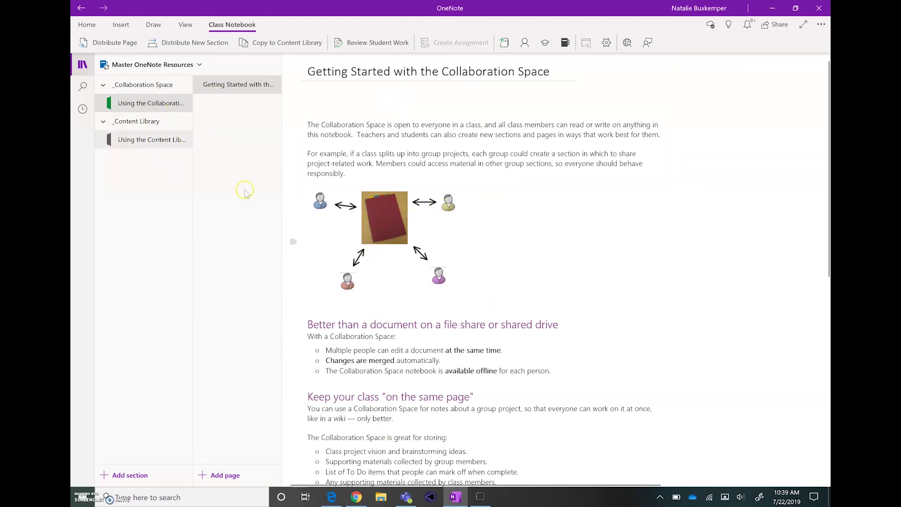
{"action": "right_click", "coordinate": [148, 104]}
{"action": "left_click", "coordinate": [168, 114]}
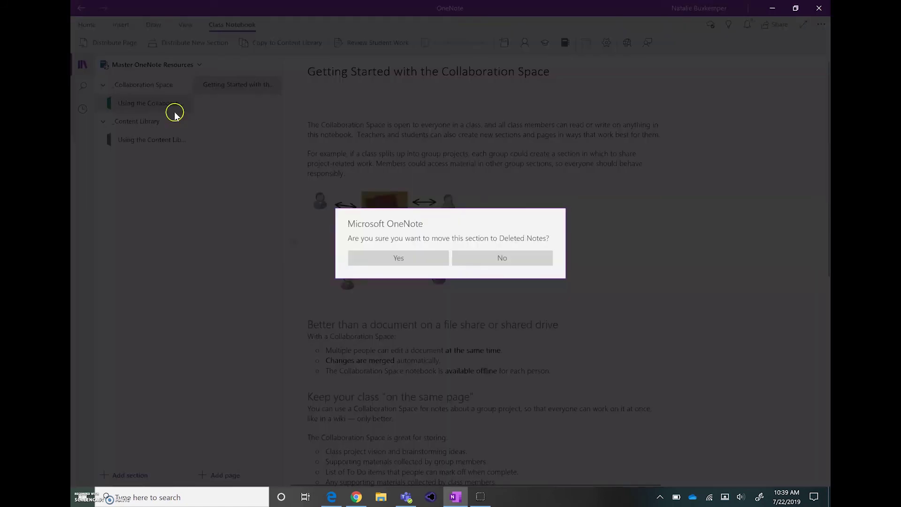
{"action": "left_click", "coordinate": [400, 259]}
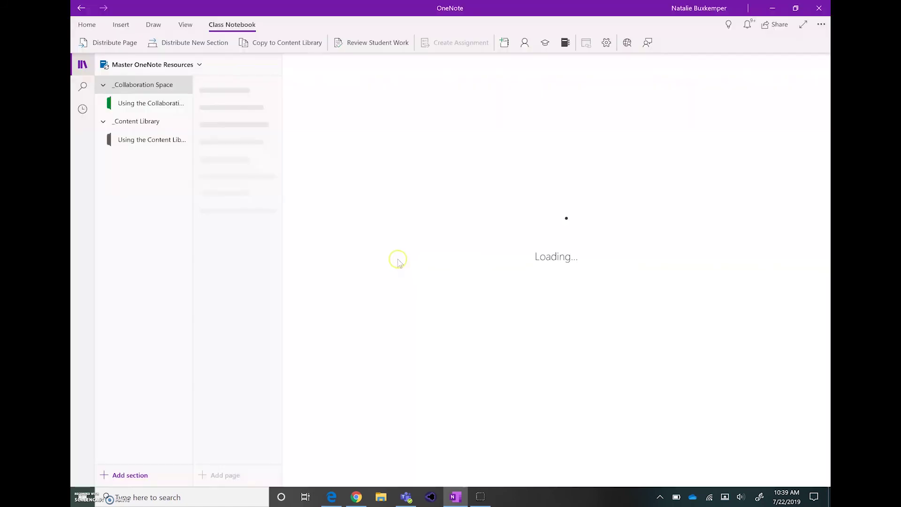
{"action": "left_click", "coordinate": [146, 123]}
{"action": "right_click", "coordinate": [146, 126]}
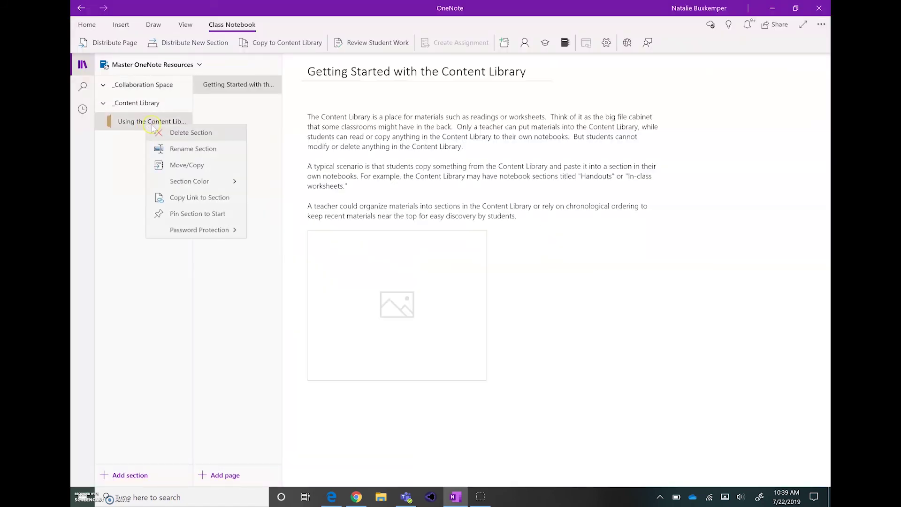
{"action": "left_click", "coordinate": [192, 136]}
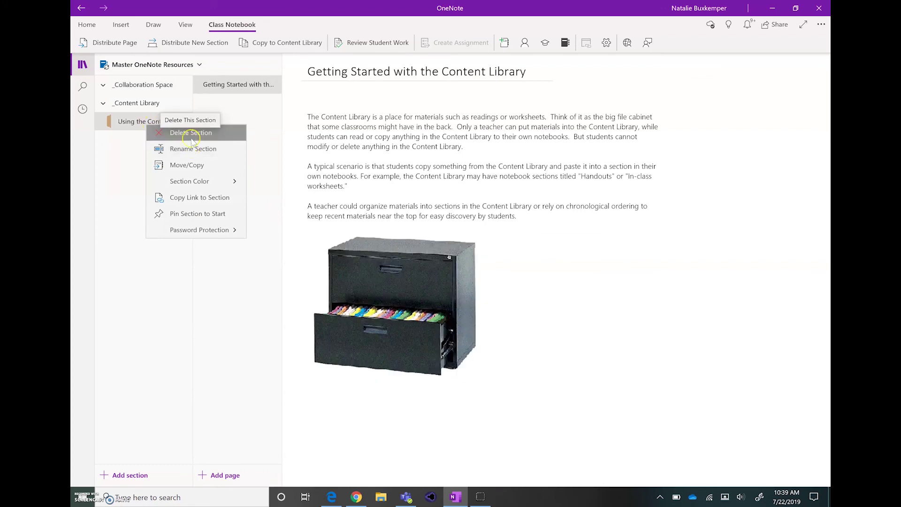
{"action": "left_click", "coordinate": [416, 250]}
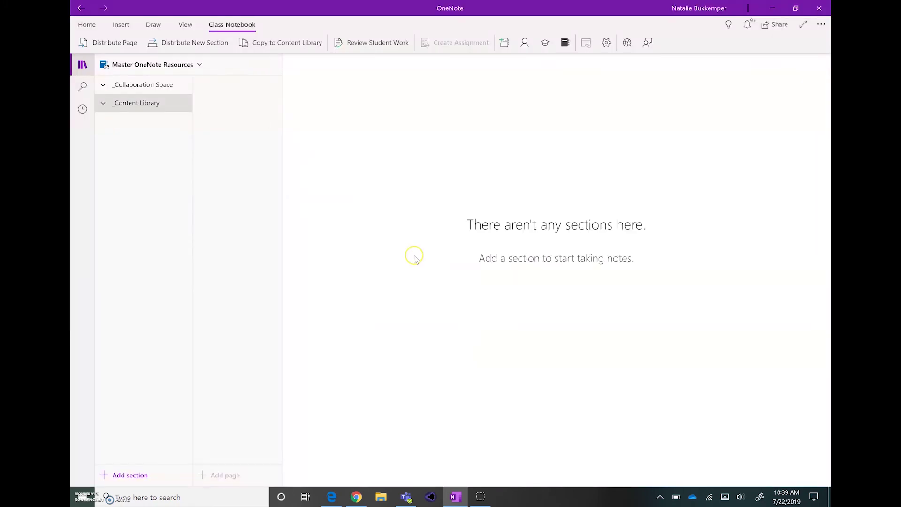